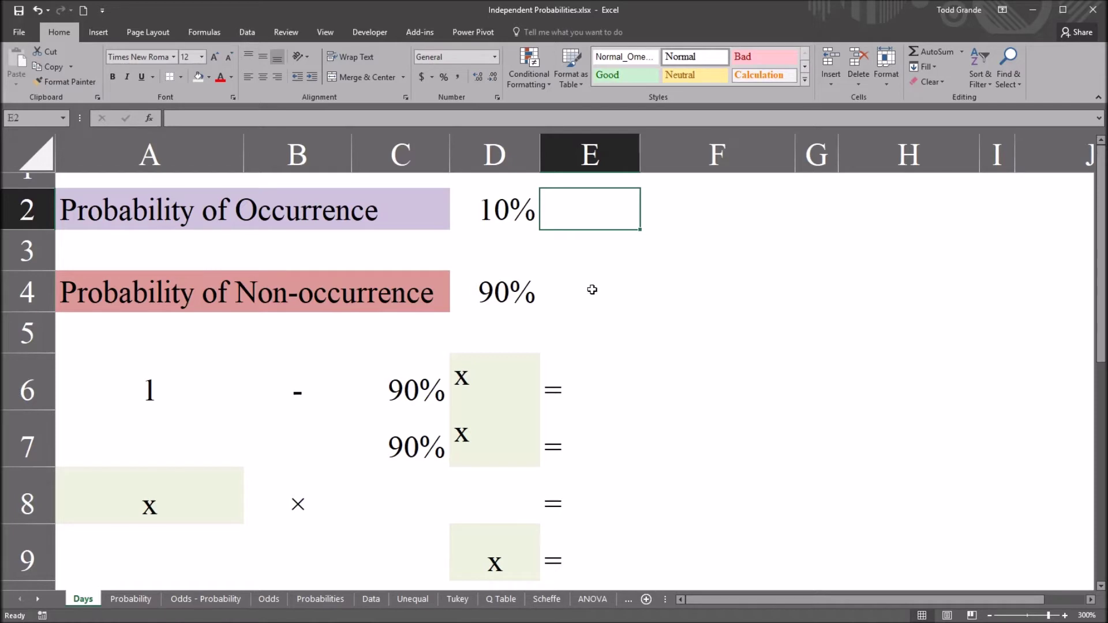
Step: Highlight the Probability of Occurrence label across A2:C2
{"action": "left_click", "coordinate": [307, 212]}
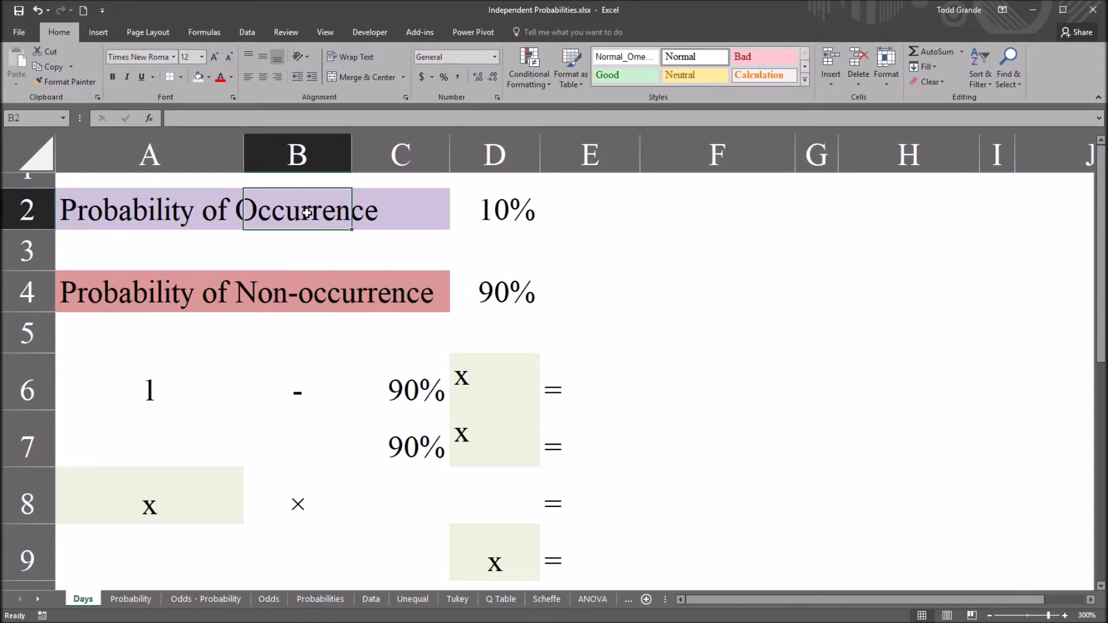
{"action": "left_click", "coordinate": [131, 215]}
{"action": "left_click_drag", "start_coordinate": [106, 217], "coordinate": [364, 210]}
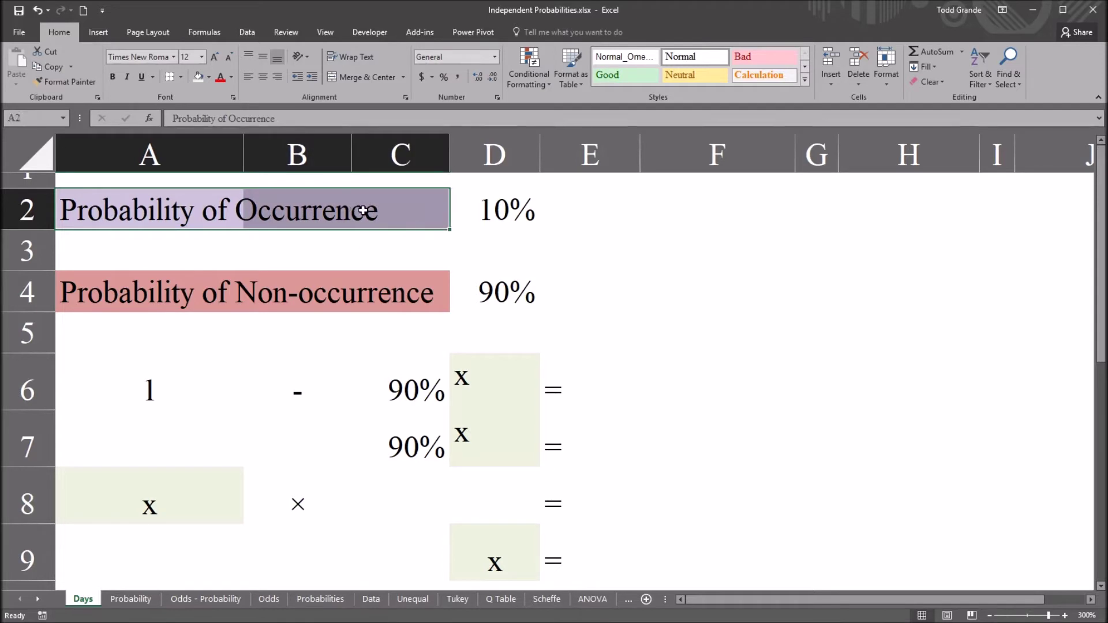
{"action": "left_click", "coordinate": [507, 209]}
{"action": "left_click", "coordinate": [604, 207]}
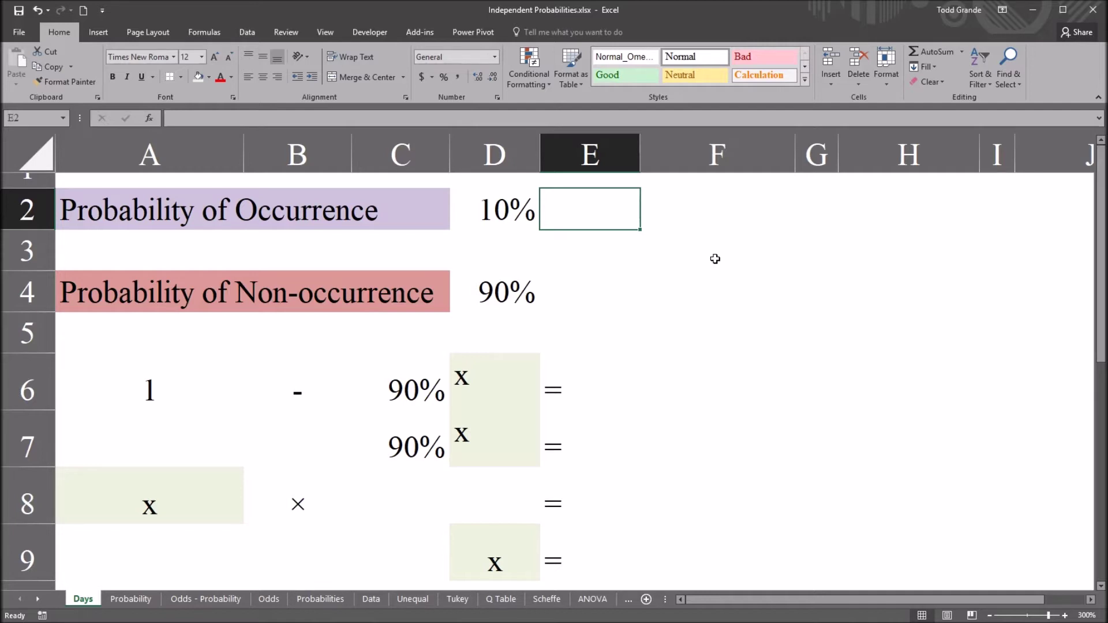
Step: Point out the 10% occurrence probability in D2 and its row A2:D2
{"action": "left_click", "coordinate": [510, 222]}
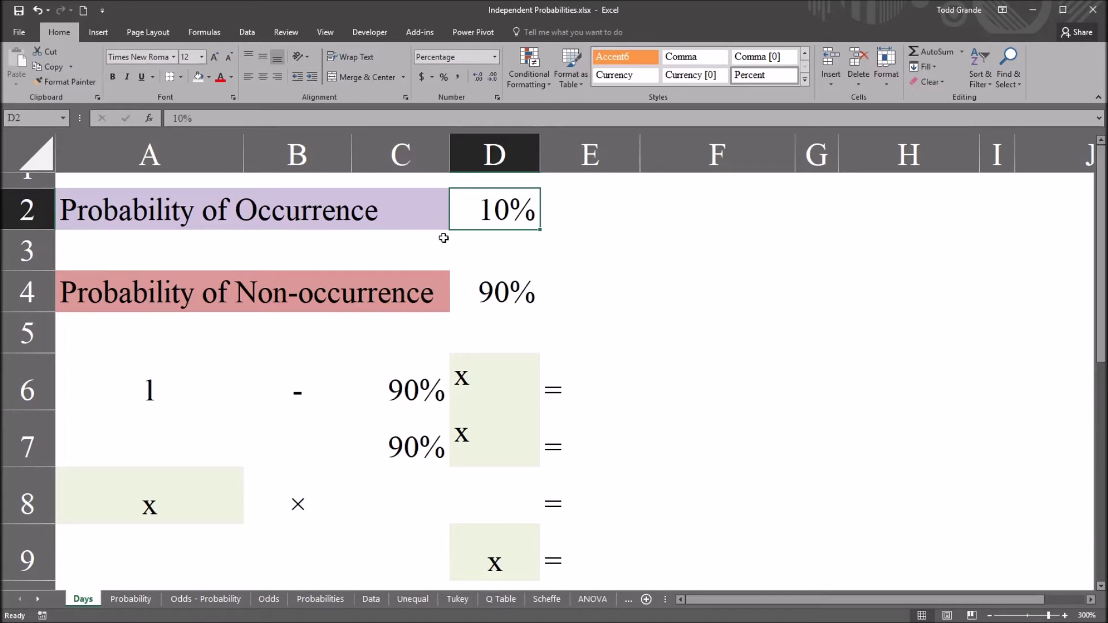
{"action": "left_click_drag", "start_coordinate": [88, 213], "coordinate": [507, 211]}
{"action": "left_click", "coordinate": [566, 209]}
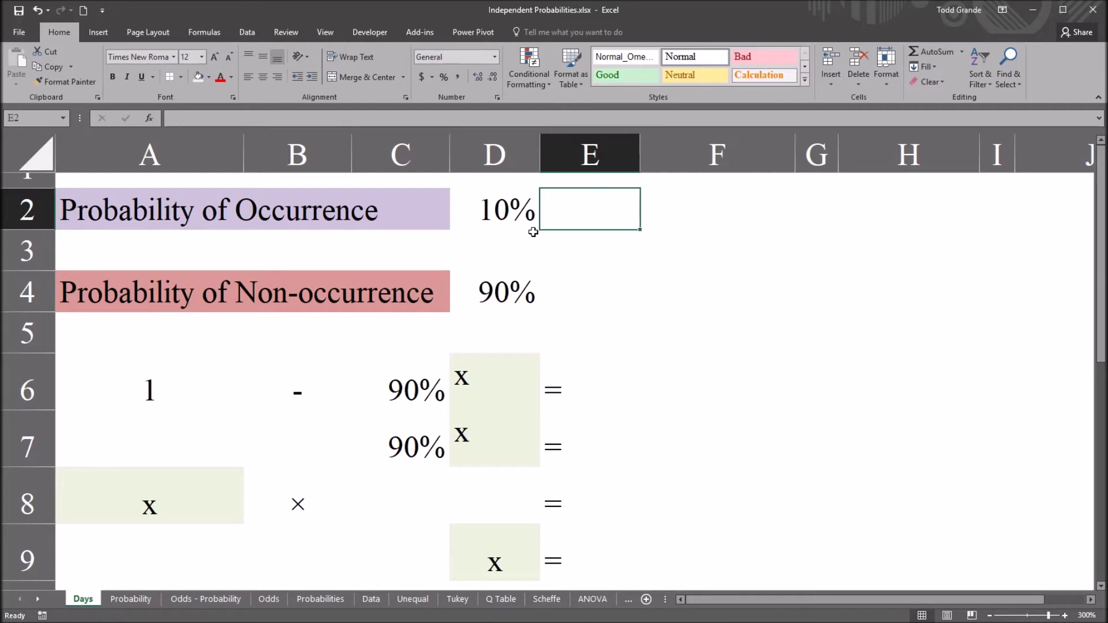
{"action": "left_click", "coordinate": [501, 225]}
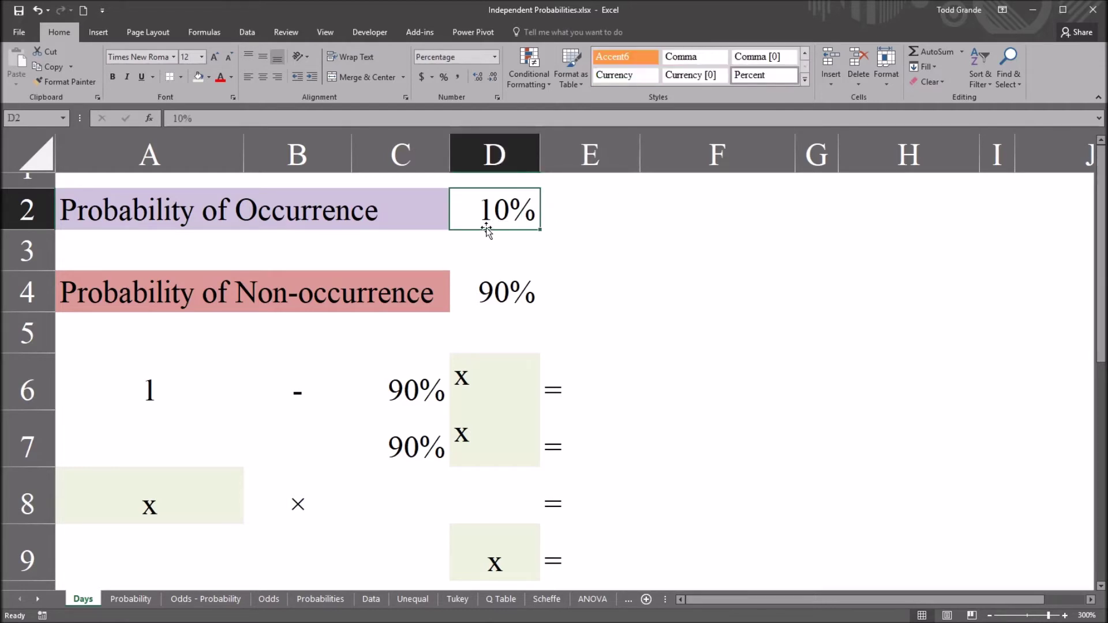
{"action": "left_click", "coordinate": [585, 215]}
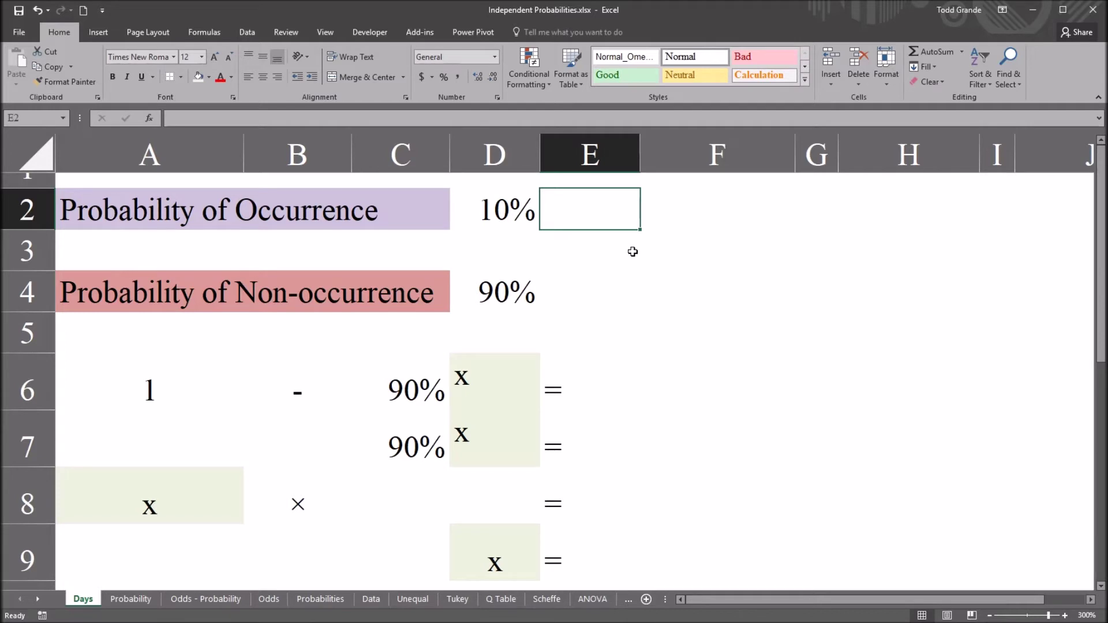
{"action": "left_click", "coordinate": [496, 225]}
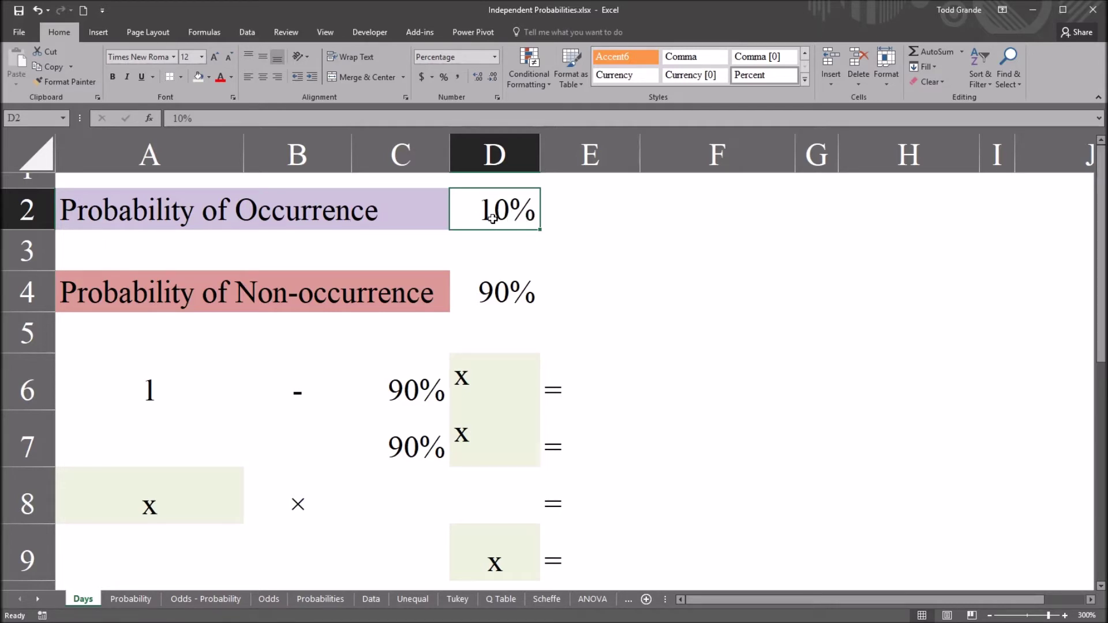
Step: Show that D4's 90% comes from the formula =1-D2, and highlight row A4:D4
{"action": "left_click", "coordinate": [484, 288]}
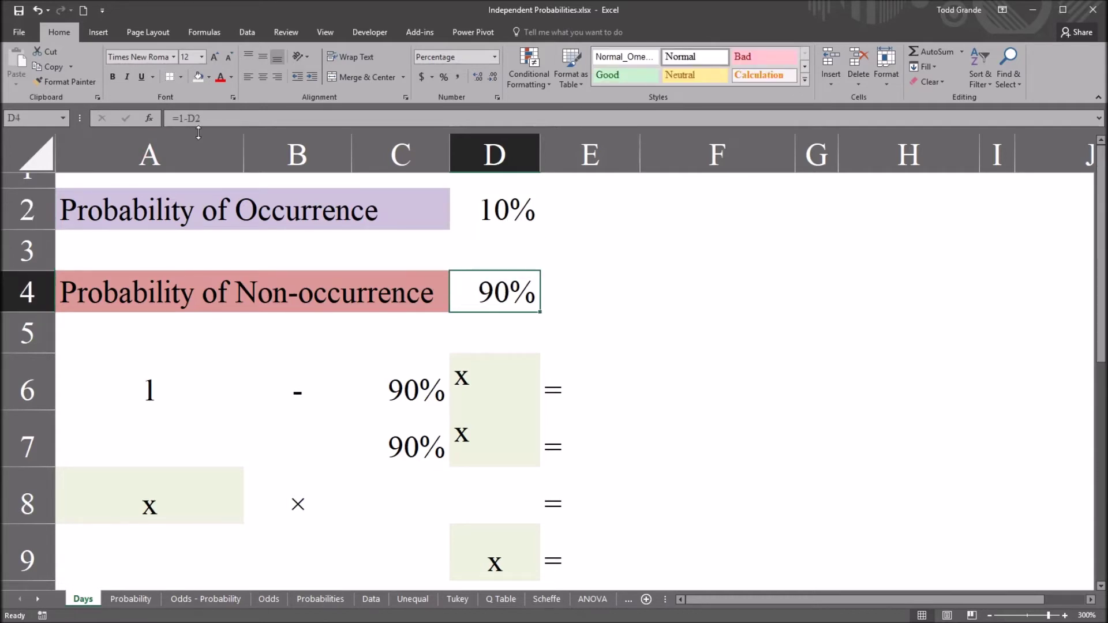
{"action": "key", "text": "F2"}
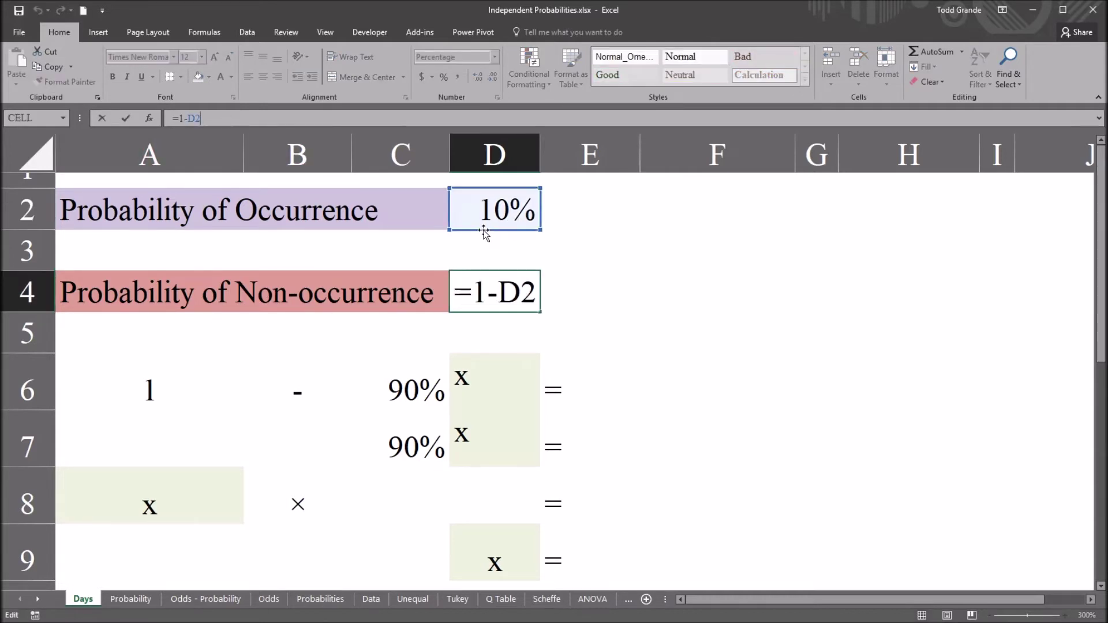
{"action": "key", "text": "Return"}
{"action": "left_click", "coordinate": [484, 213]}
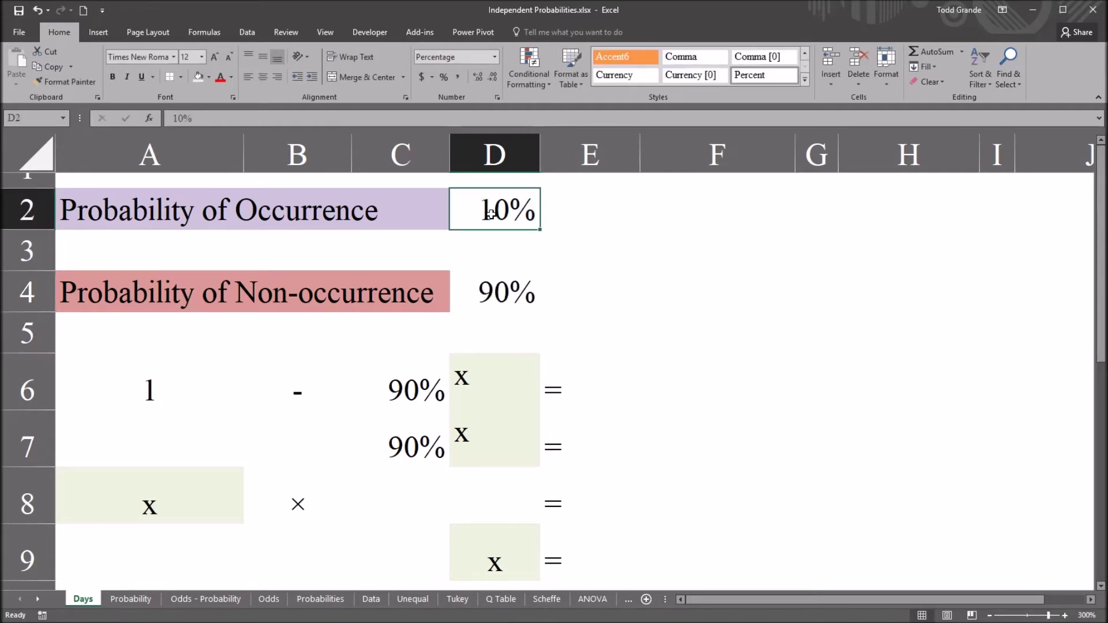
{"action": "left_click", "coordinate": [495, 294]}
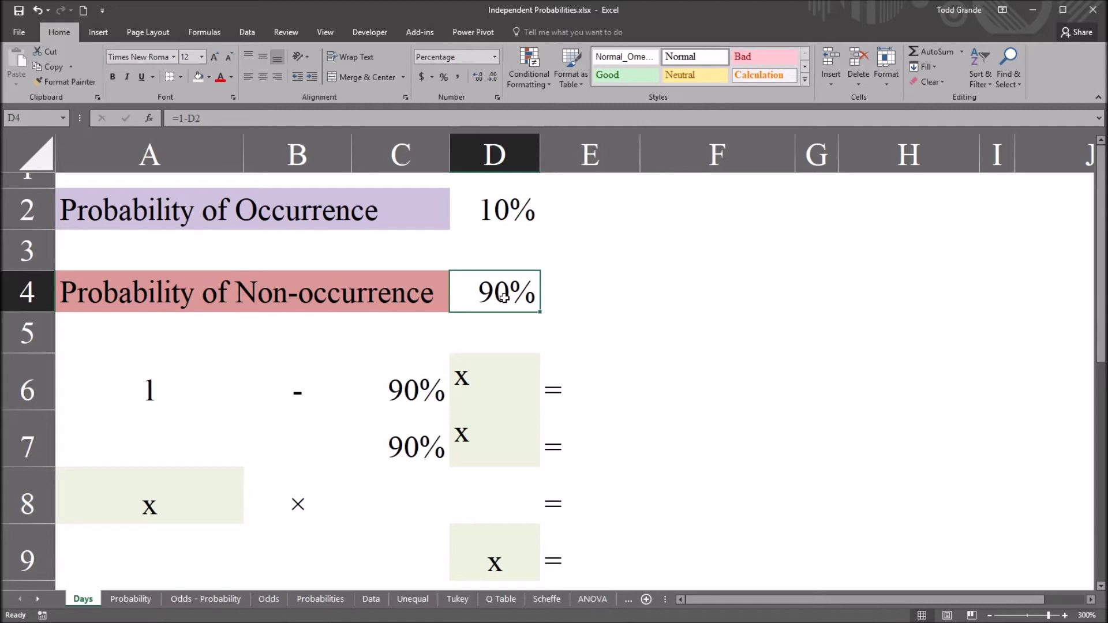
{"action": "left_click_drag", "start_coordinate": [134, 291], "coordinate": [534, 296]}
{"action": "left_click", "coordinate": [565, 298]}
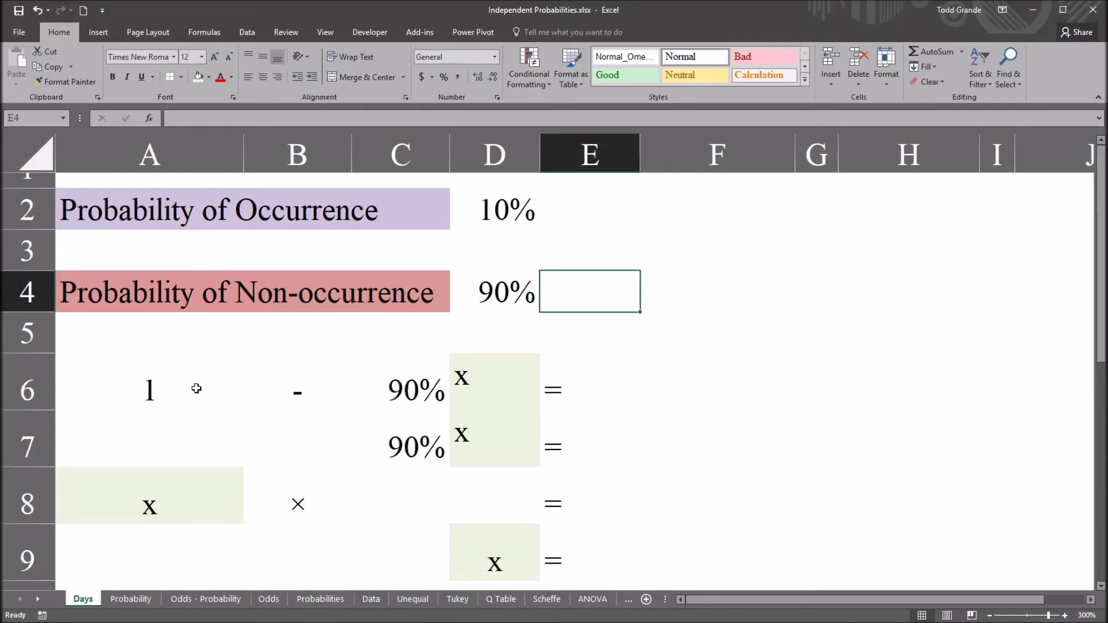
Step: Highlight row 6's 1 − 90% equation, pointing out the 90% term in C6 and D6's placeholder
{"action": "left_click_drag", "start_coordinate": [124, 386], "coordinate": [185, 401]}
{"action": "left_click", "coordinate": [410, 393]}
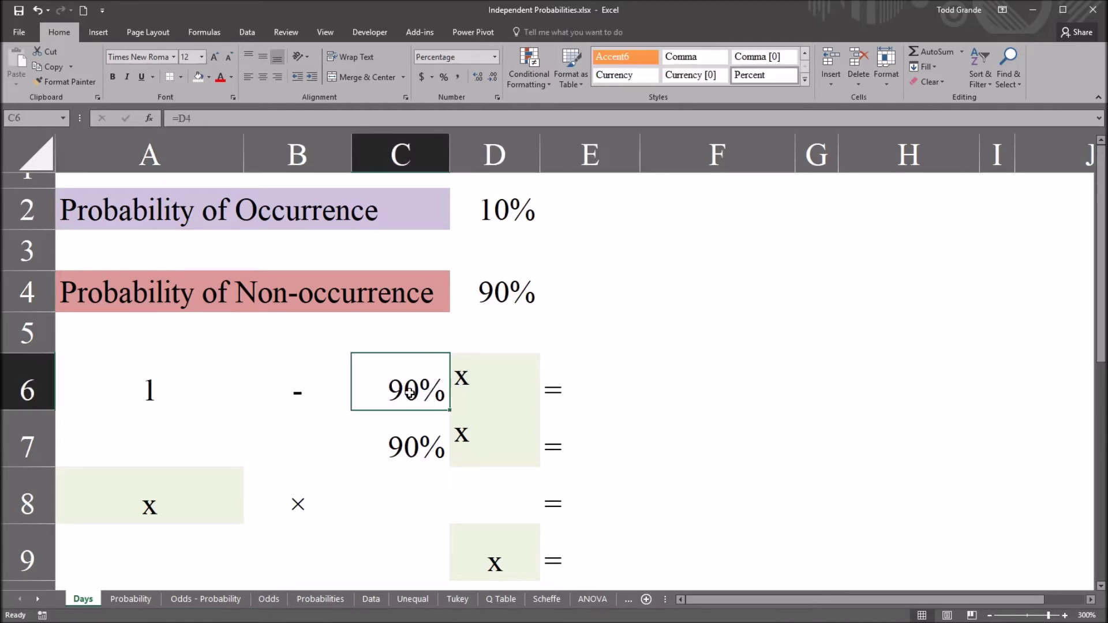
{"action": "left_click", "coordinate": [488, 382]}
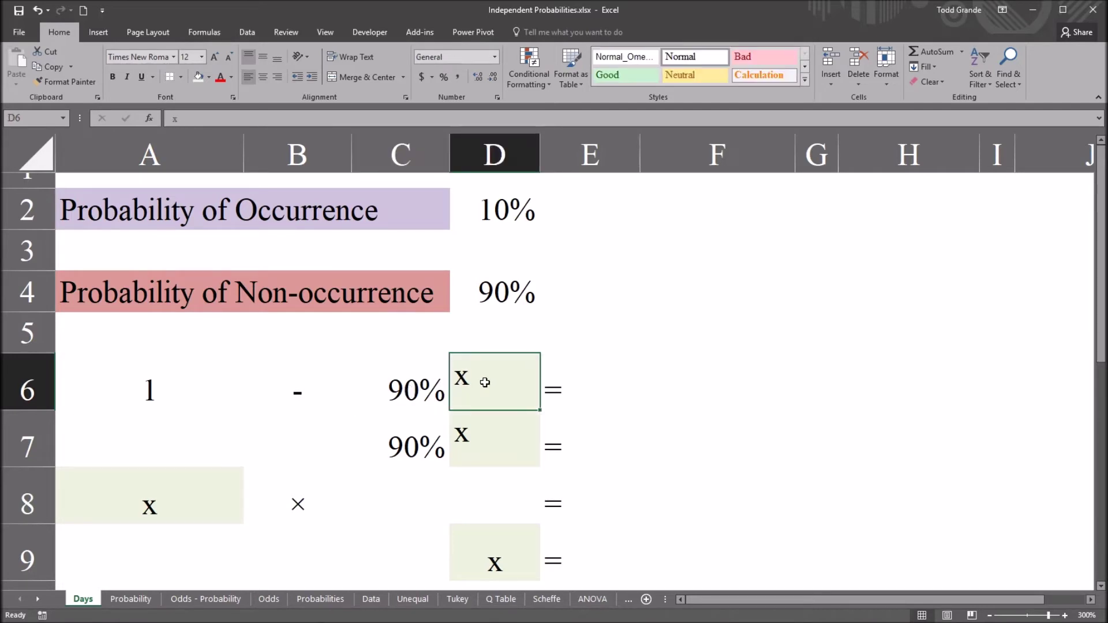
{"action": "left_click", "coordinate": [603, 383]}
Step: Enter 80% as the result in F6, then confirm C6 links to D4
{"action": "left_click", "coordinate": [643, 375]}
{"action": "left_click", "coordinate": [610, 377]}
{"action": "left_click", "coordinate": [676, 377]}
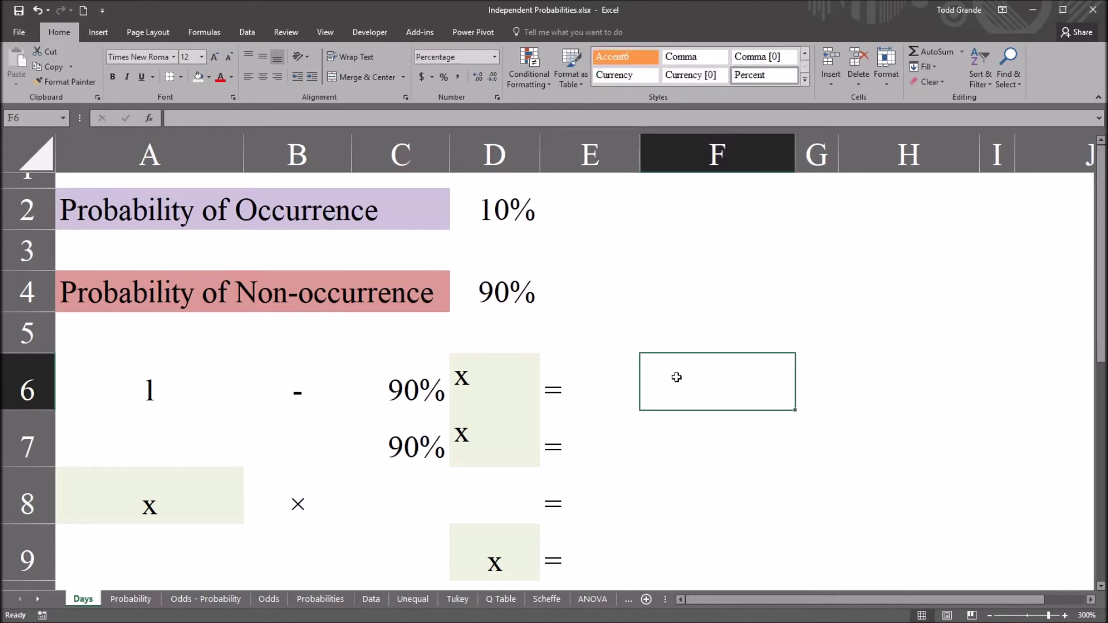
{"action": "type", "text": "80%"}
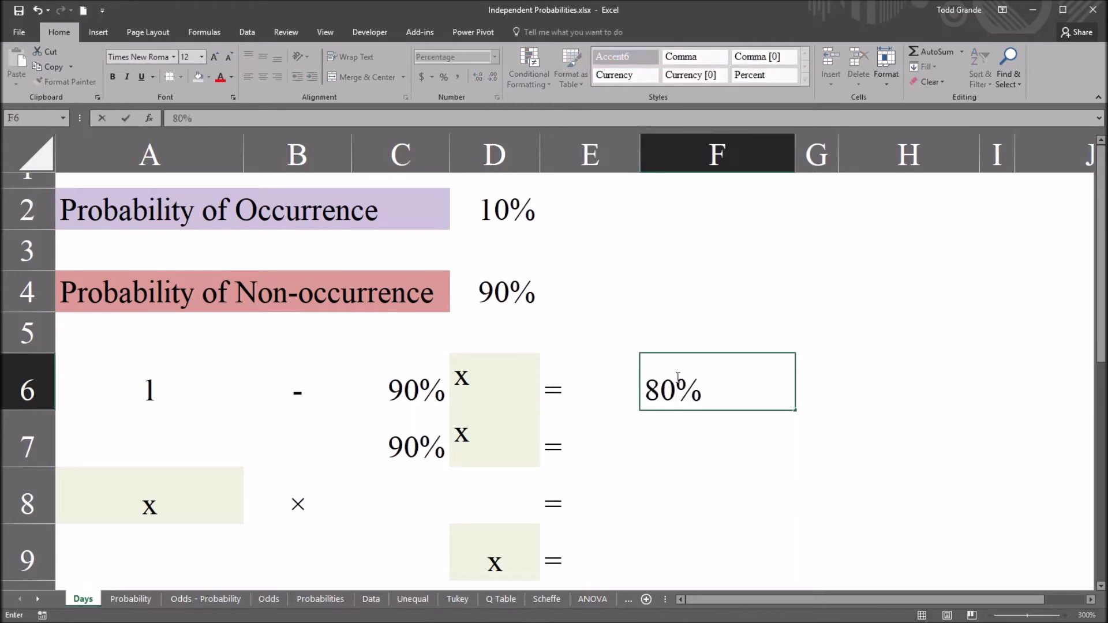
{"action": "key", "text": "Return"}
{"action": "left_click", "coordinate": [680, 388]}
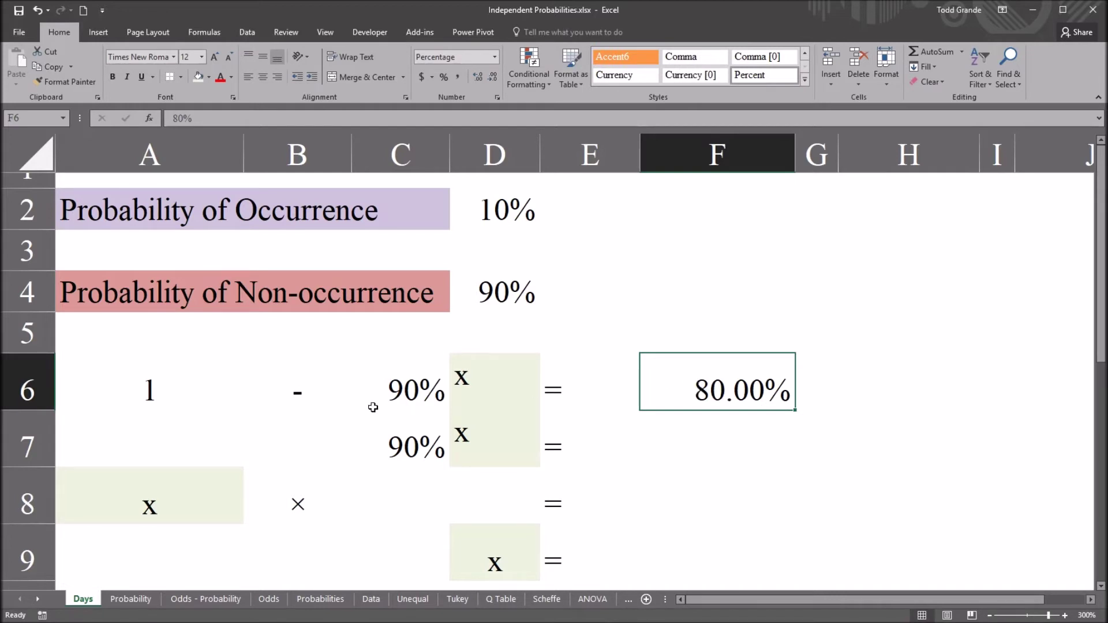
{"action": "left_click", "coordinate": [405, 388]}
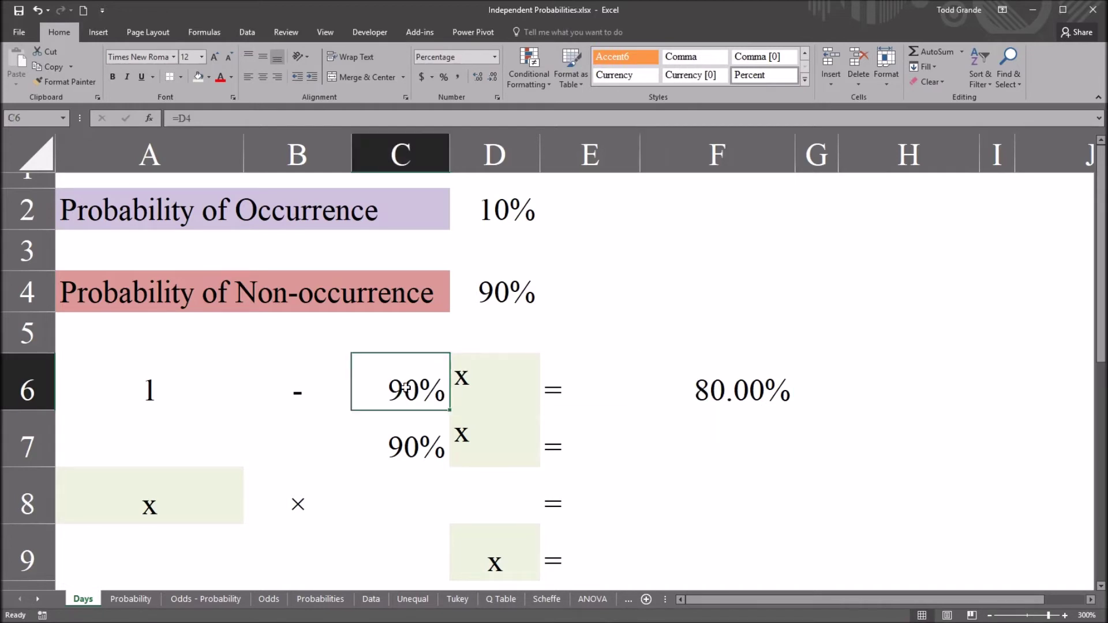
{"action": "left_click", "coordinate": [484, 390]}
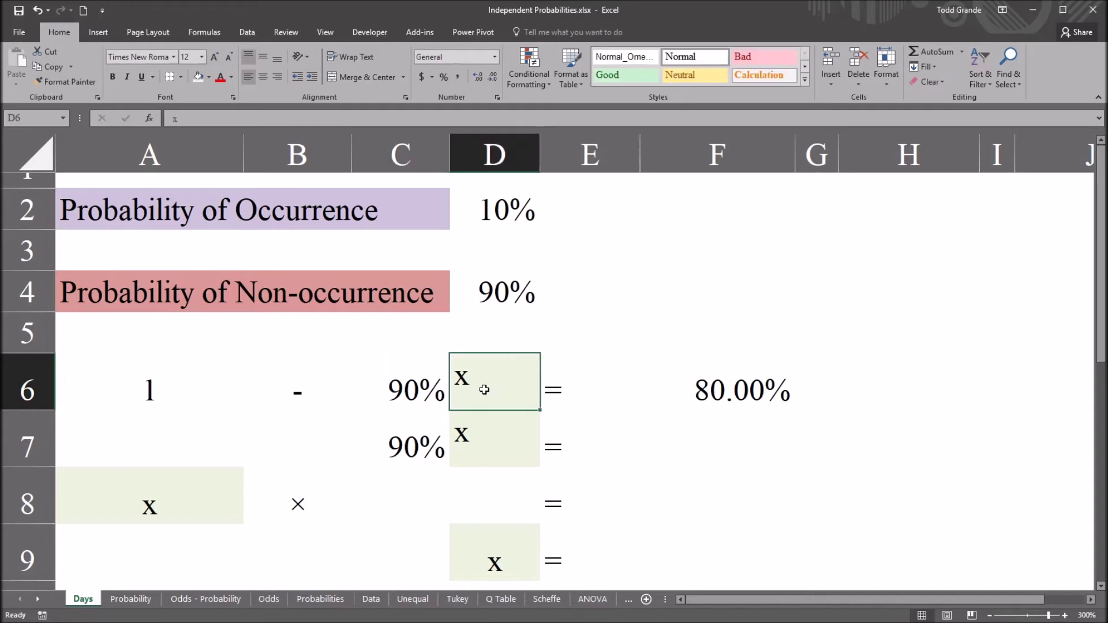
{"action": "left_click", "coordinate": [711, 391]}
{"action": "left_click", "coordinate": [420, 397]}
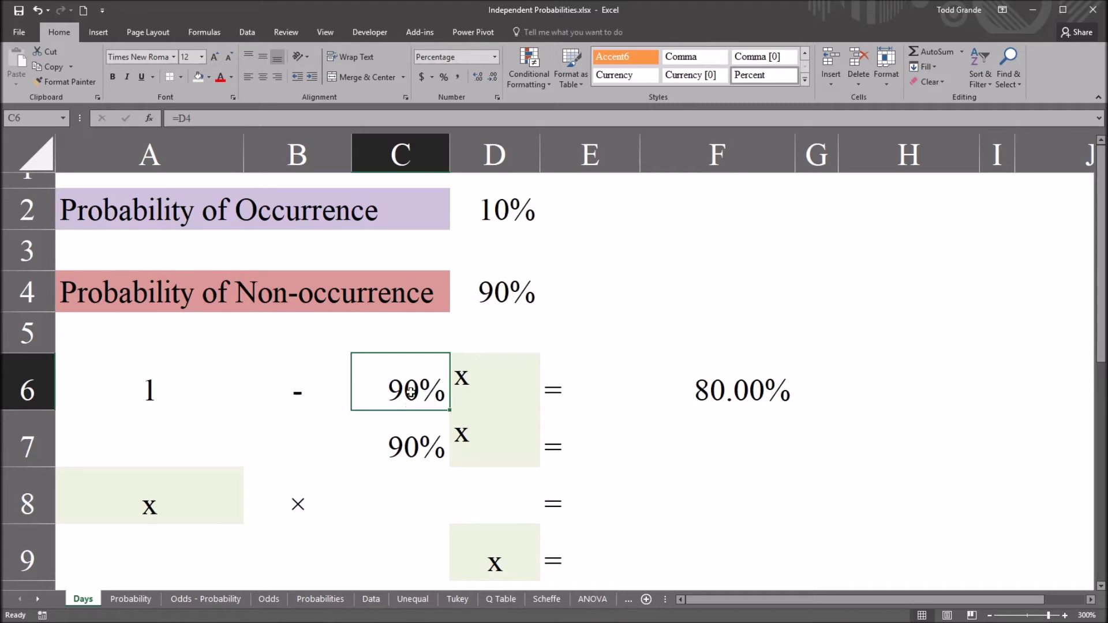
{"action": "left_click", "coordinate": [468, 387]}
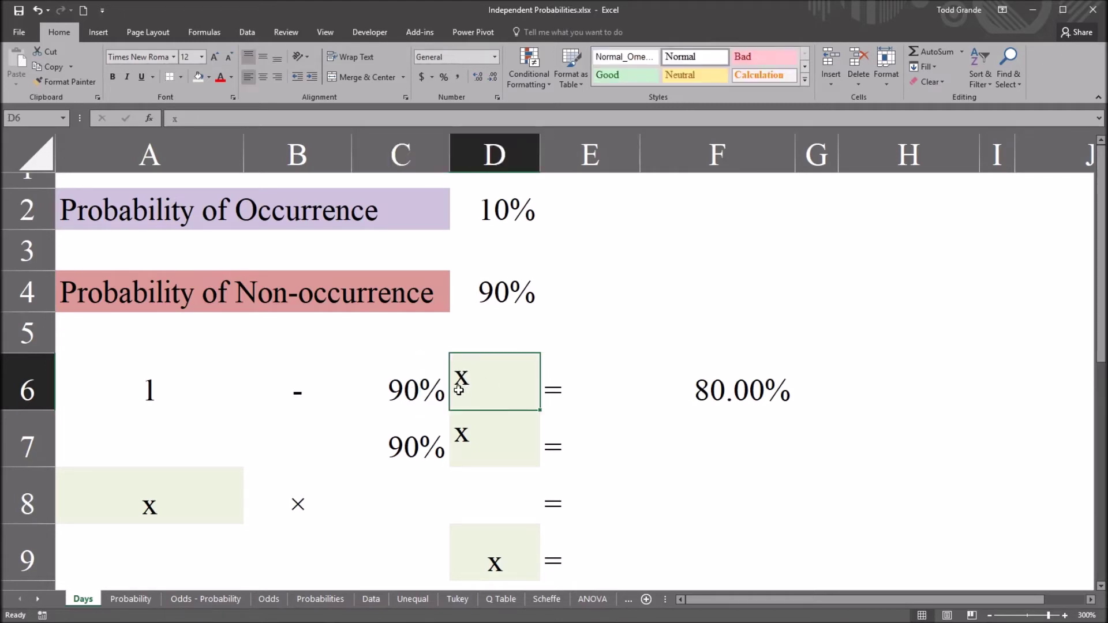
{"action": "left_click", "coordinate": [403, 398]}
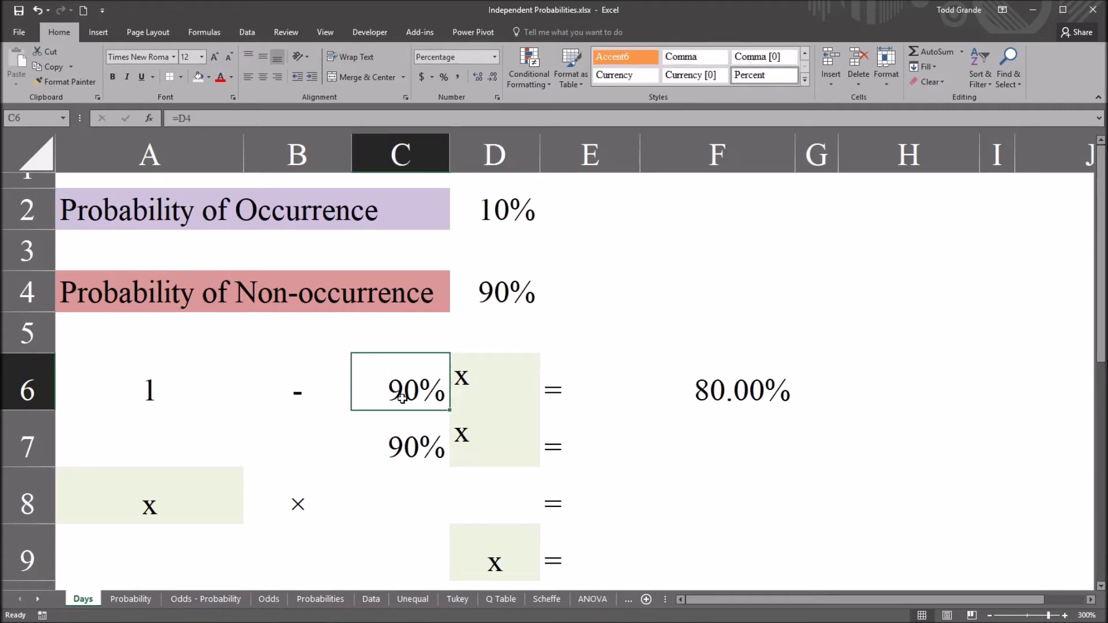
{"action": "left_click", "coordinate": [481, 213]}
{"action": "left_click", "coordinate": [420, 380]}
{"action": "left_click", "coordinate": [142, 392]}
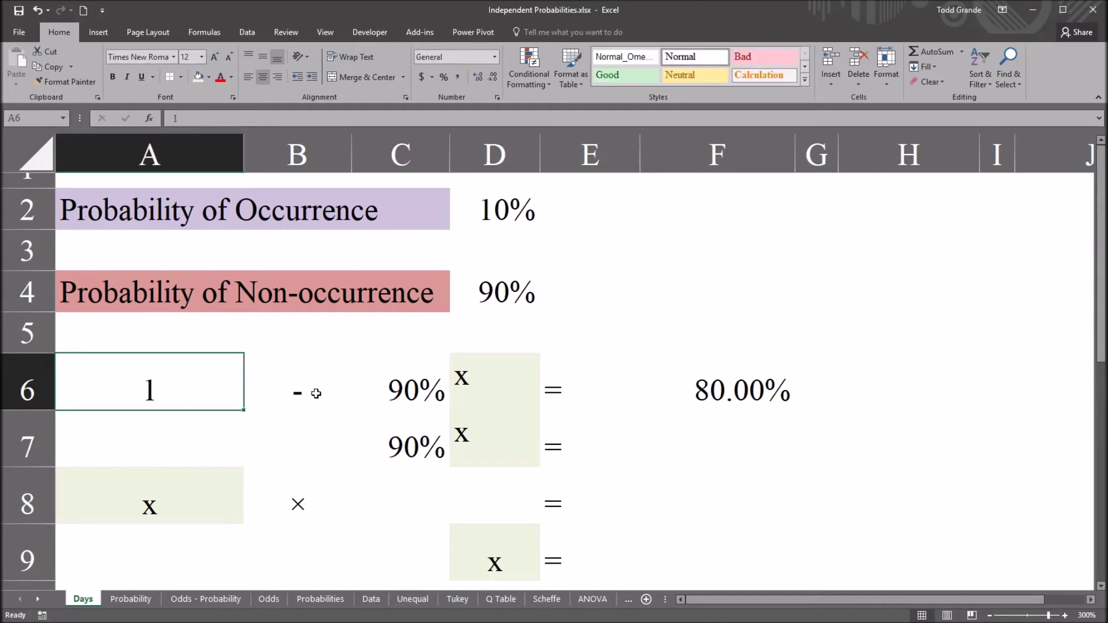
{"action": "left_click_drag", "start_coordinate": [306, 390], "coordinate": [483, 384]}
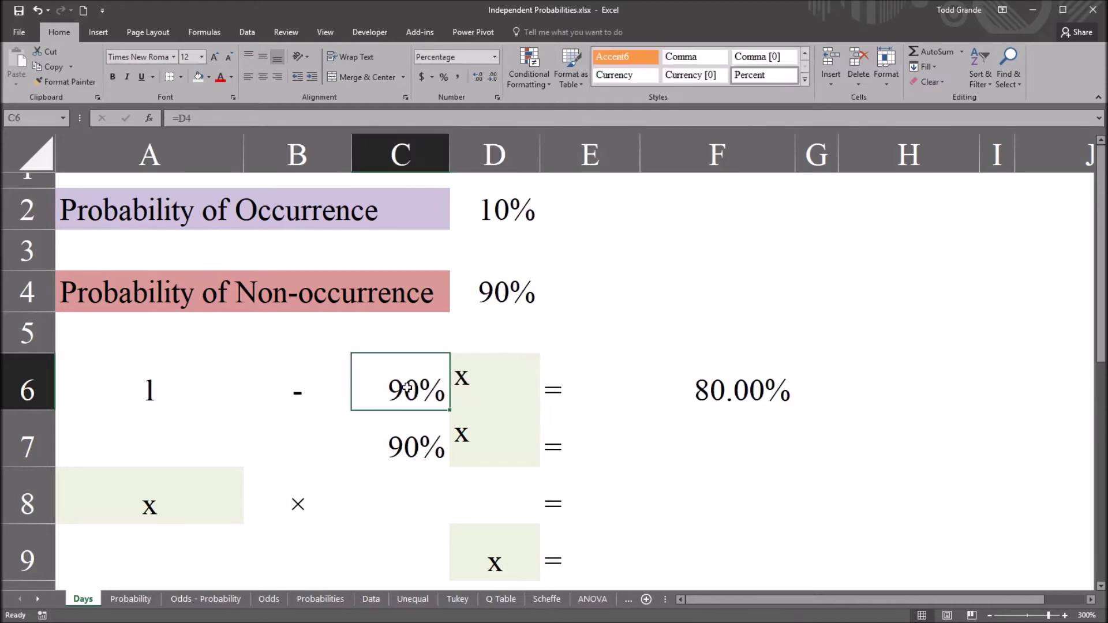
{"action": "left_click", "coordinate": [482, 384]}
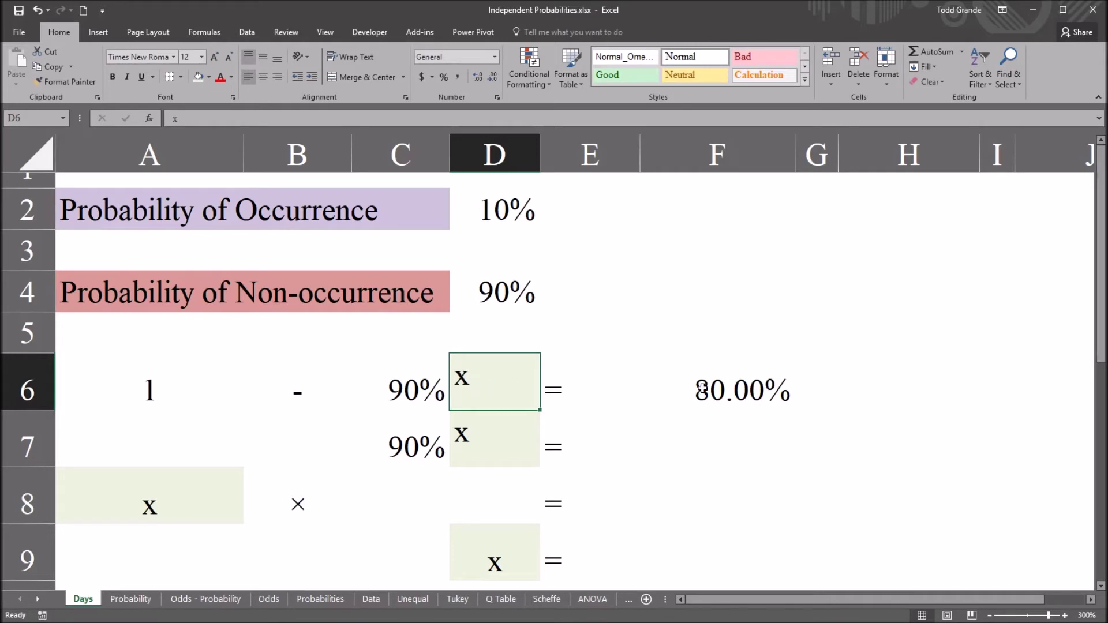
{"action": "left_click", "coordinate": [728, 396]}
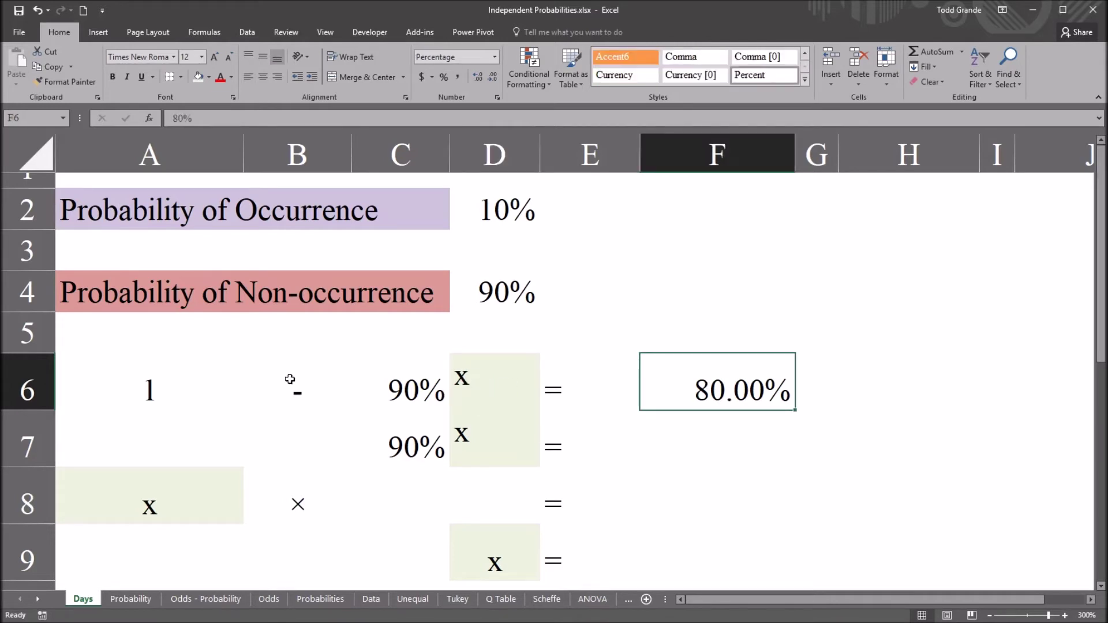
{"action": "left_click_drag", "start_coordinate": [121, 397], "coordinate": [682, 397]}
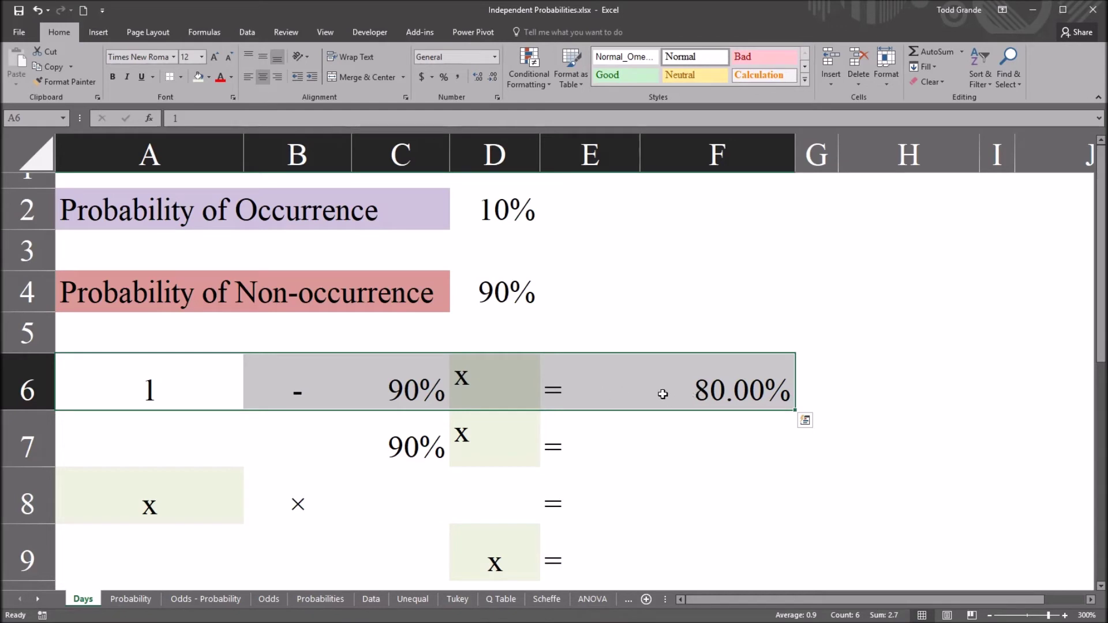
{"action": "left_click", "coordinate": [816, 393]}
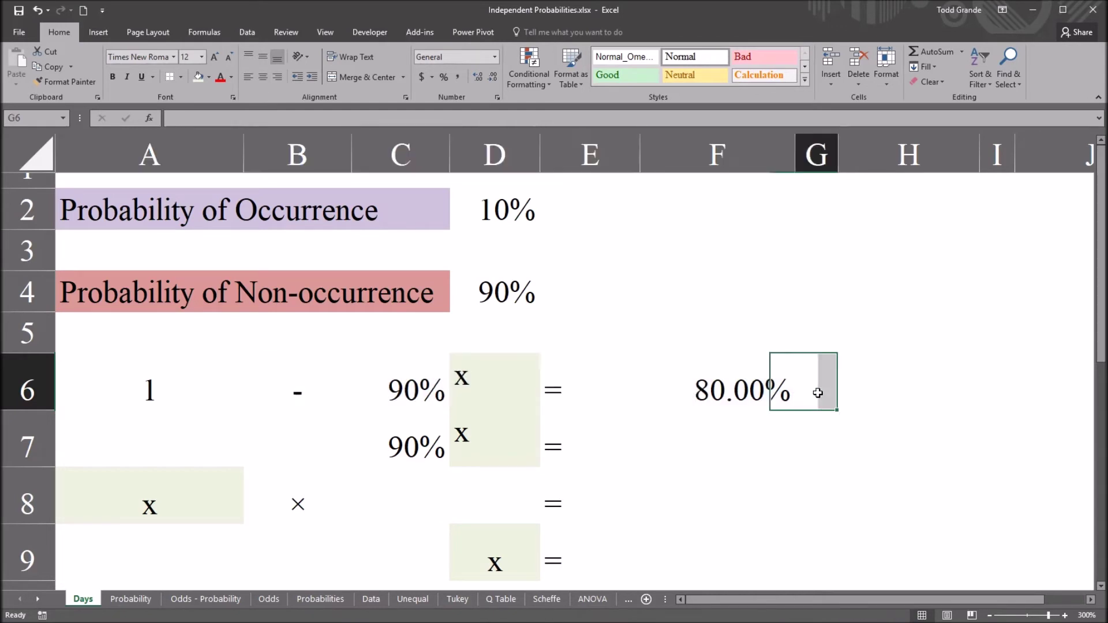
{"action": "left_click", "coordinate": [407, 394]}
{"action": "left_click", "coordinate": [485, 394]}
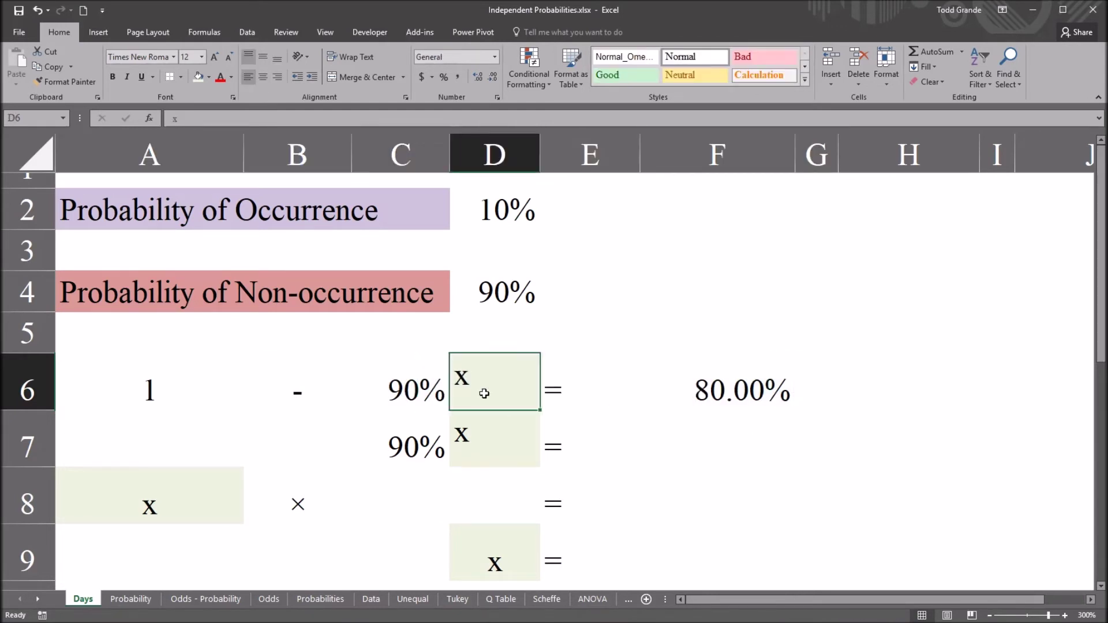
{"action": "left_click", "coordinate": [433, 393]}
{"action": "left_click_drag", "start_coordinate": [453, 388], "coordinate": [456, 388]}
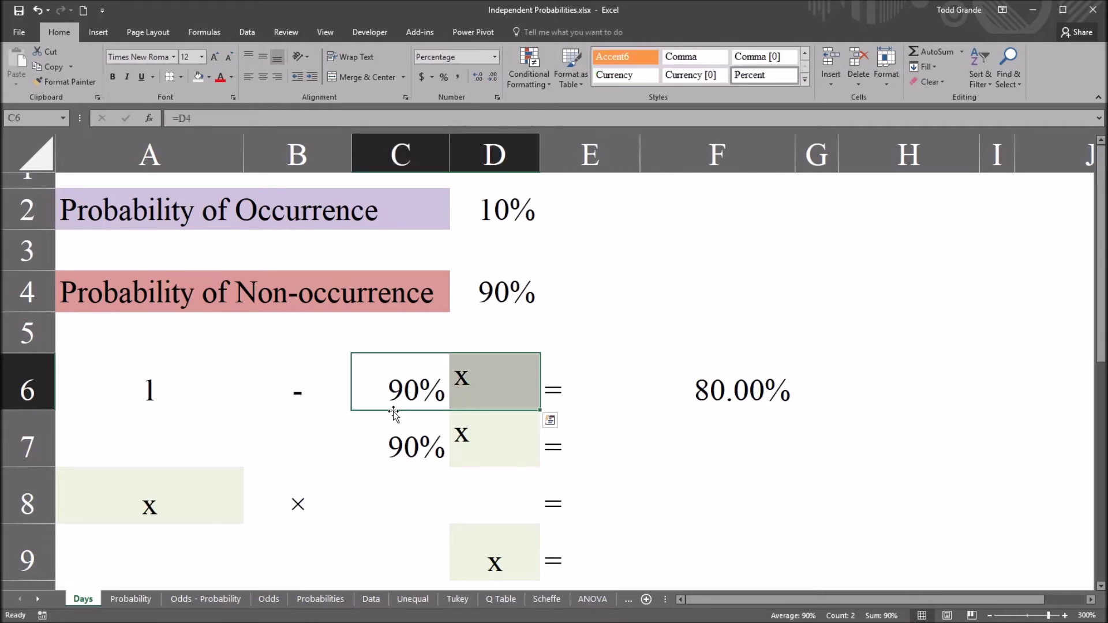
{"action": "left_click_drag", "start_coordinate": [163, 391], "coordinate": [728, 396]}
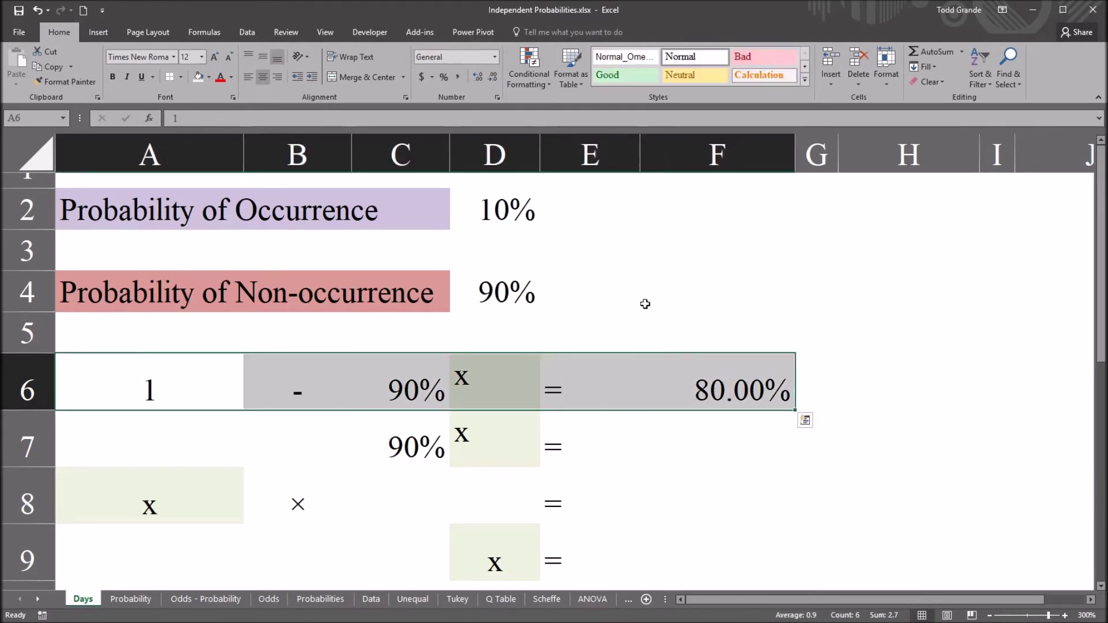
{"action": "left_click", "coordinate": [608, 222]}
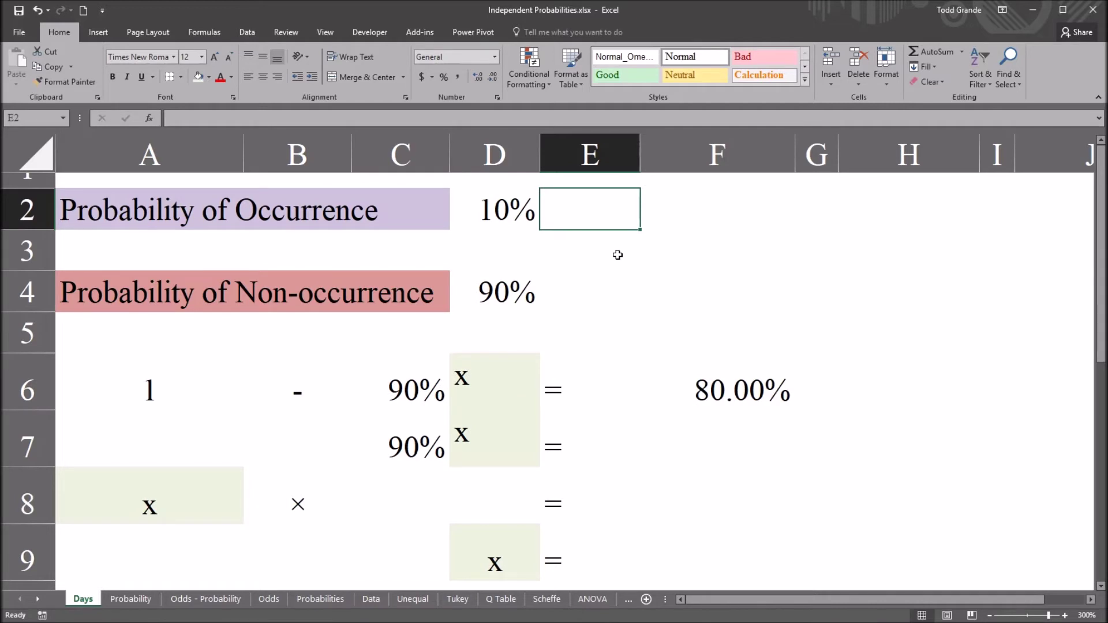